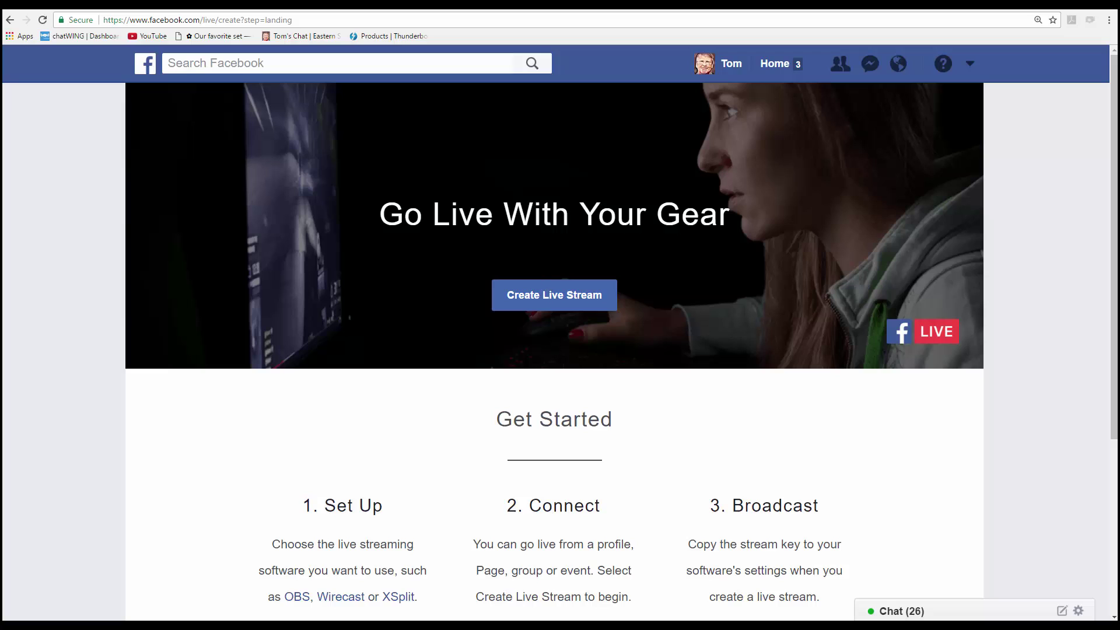
- Create a new Facebook live stream shared in the Streaming Idiots group (searched 'Stre') and proceed to setup
left_click(570, 299)
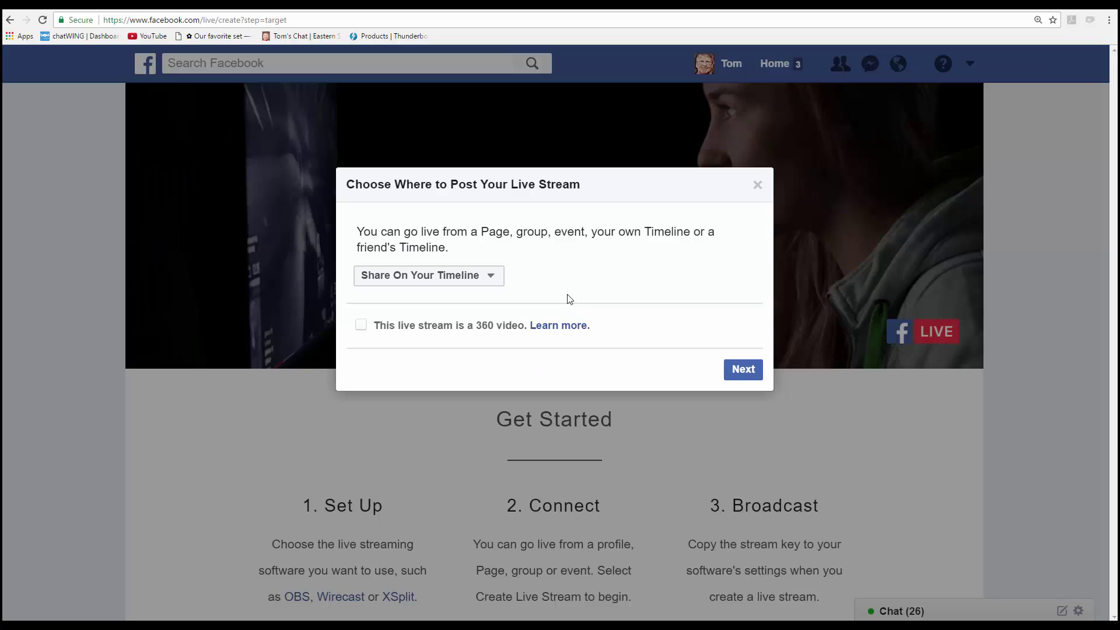
left_click(491, 280)
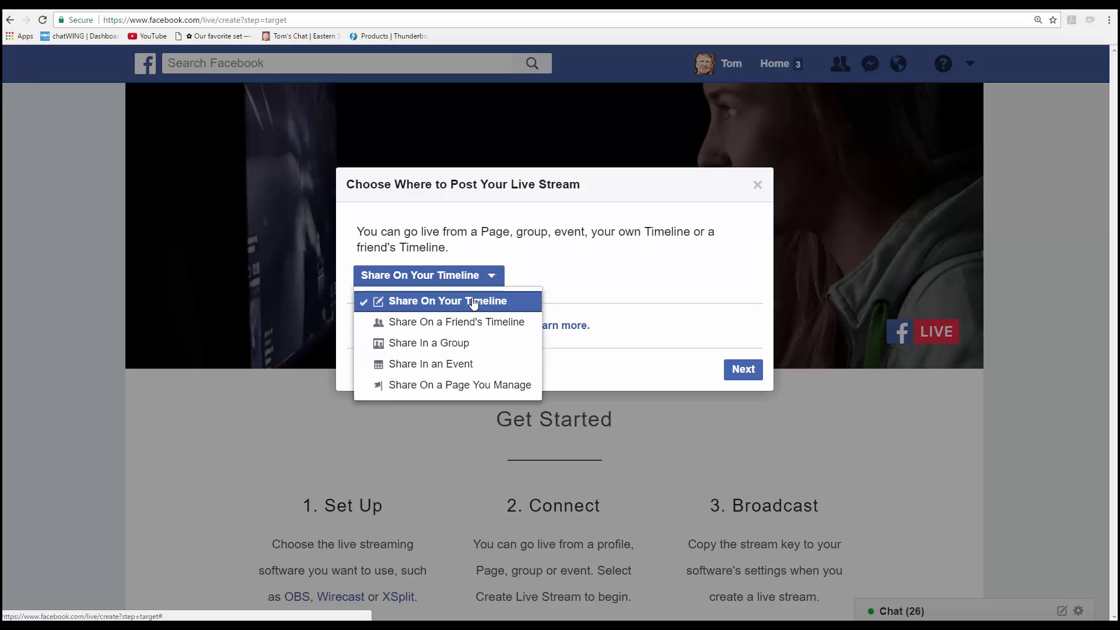
left_click(456, 345)
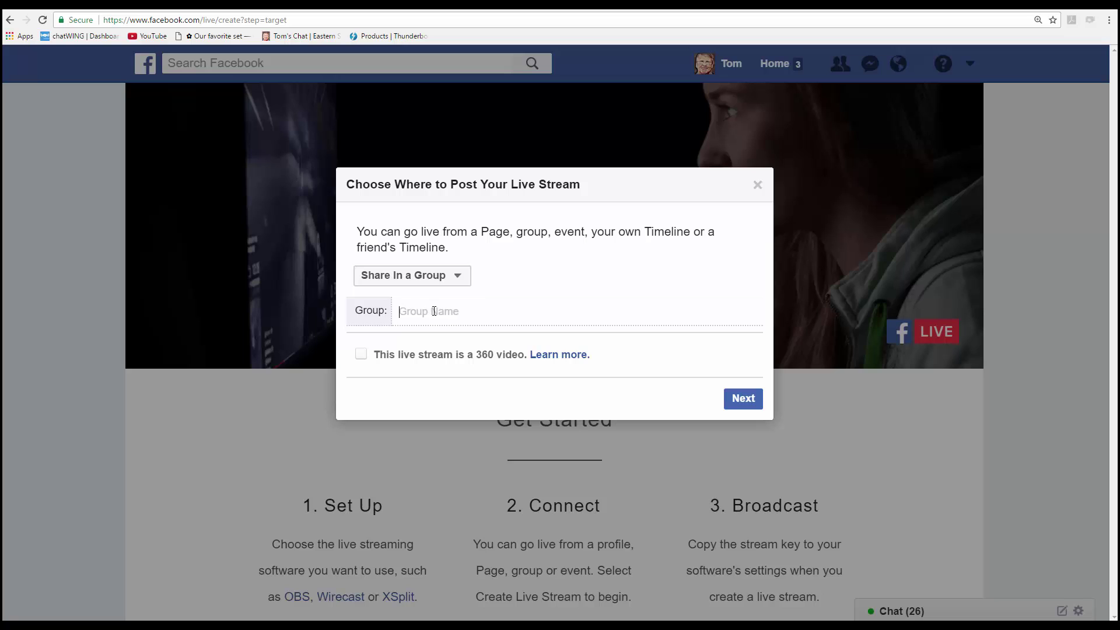
type("Strea")
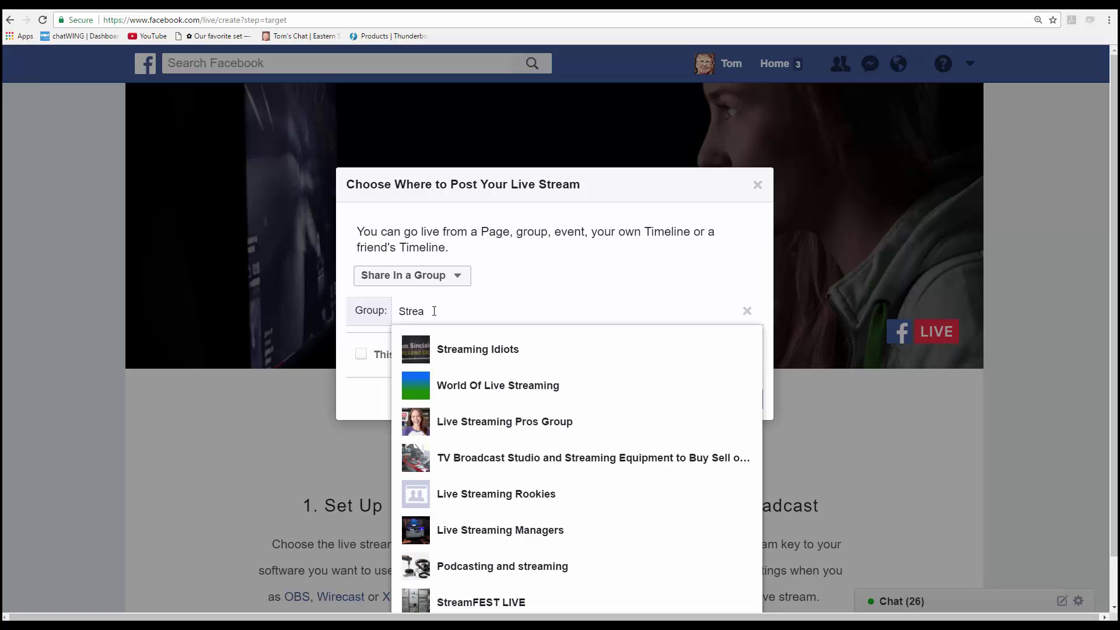
left_click(467, 350)
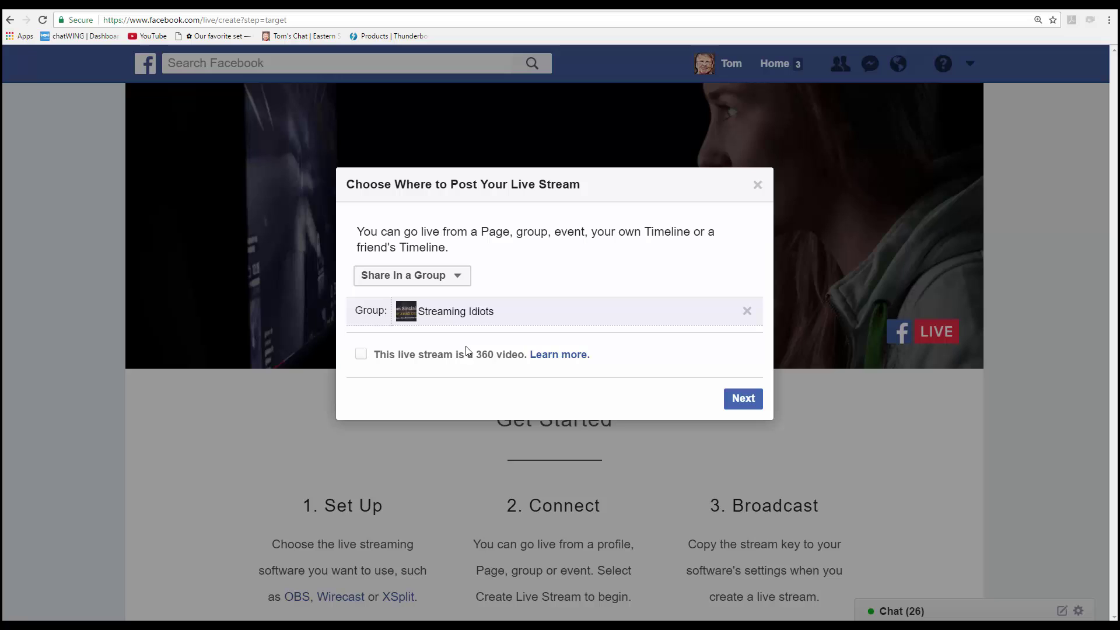
left_click(742, 399)
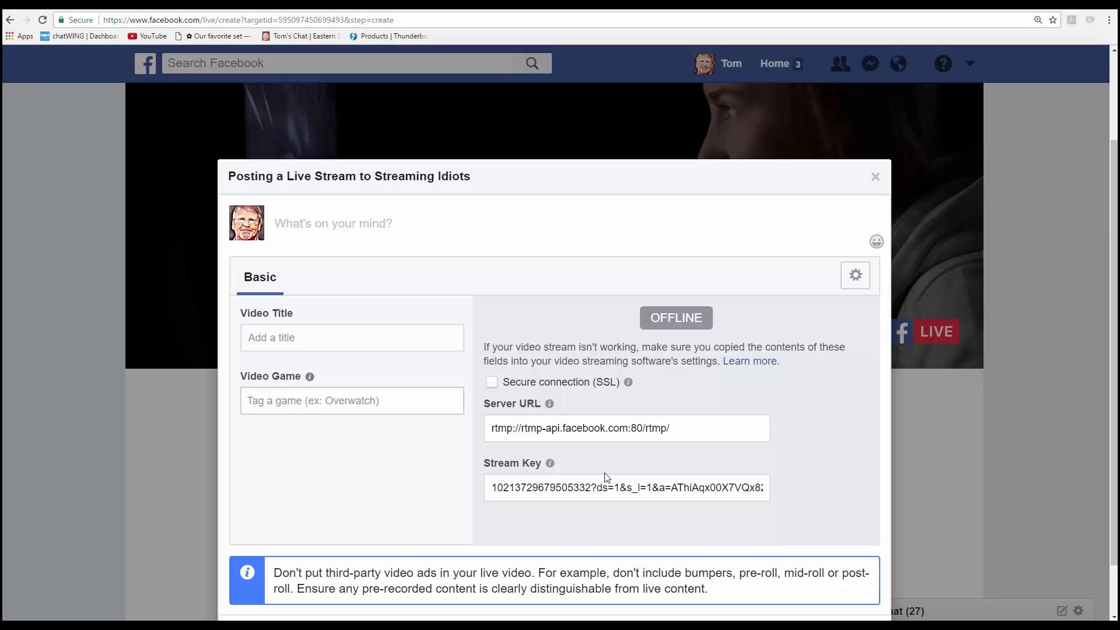
- Copy the group stream's Facebook stream key and drag the vMix window onto the screen
left_click(601, 424)
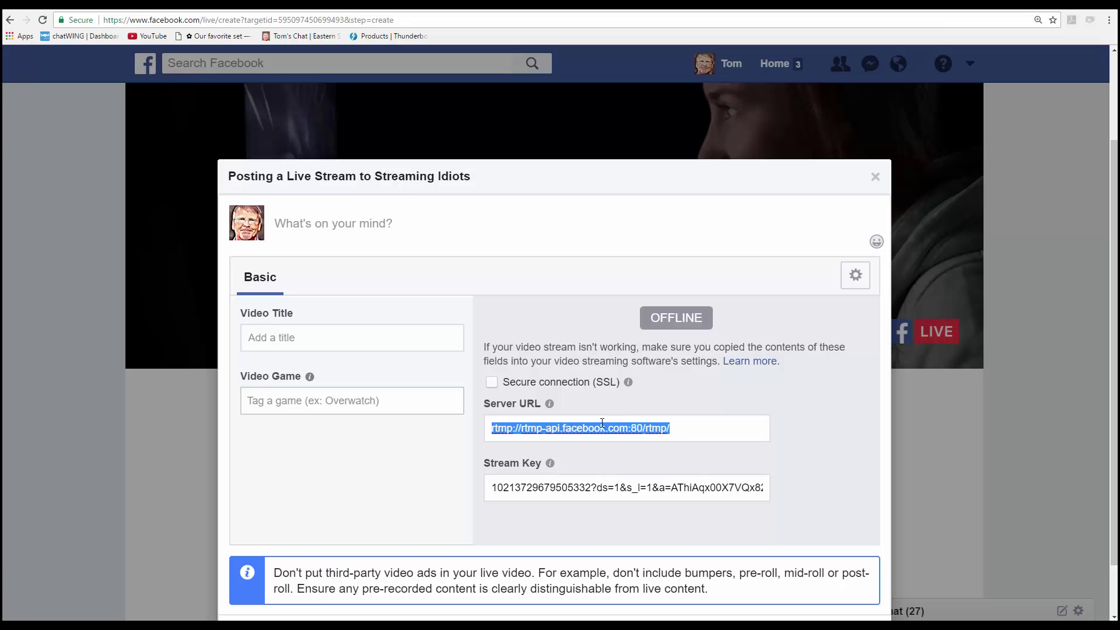
left_click(600, 487)
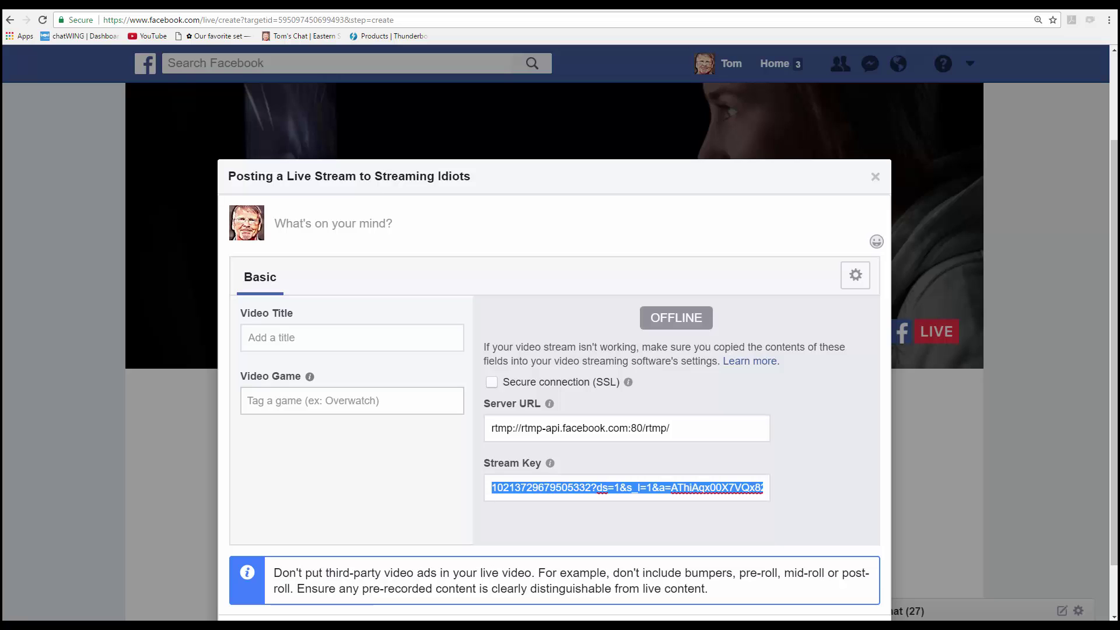
key("alt+Tab")
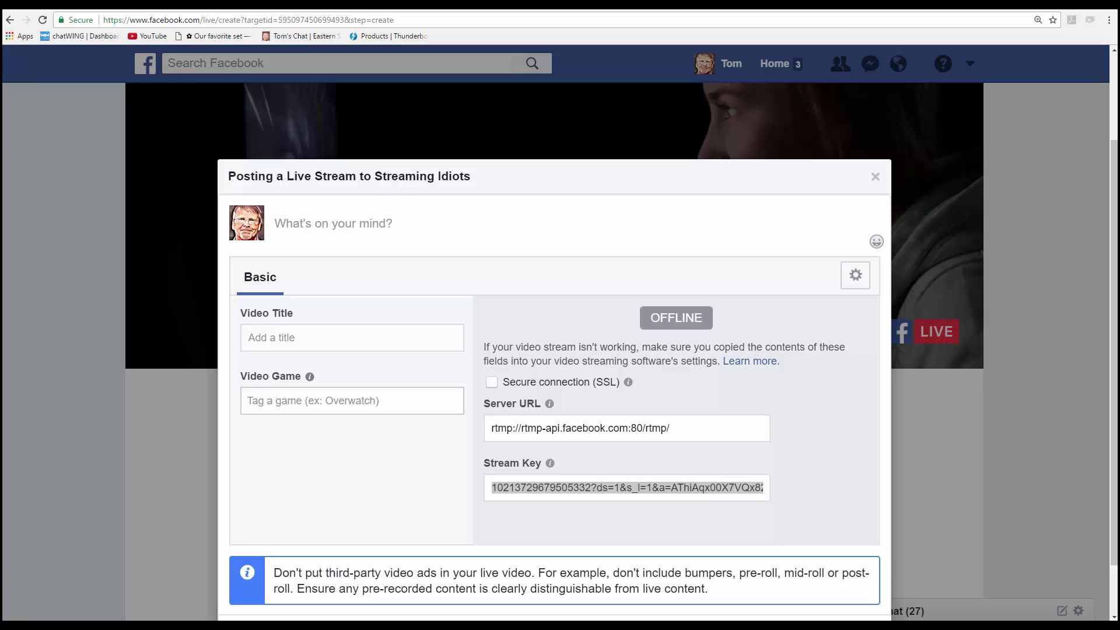
left_click_drag(0, 70, 432, 58)
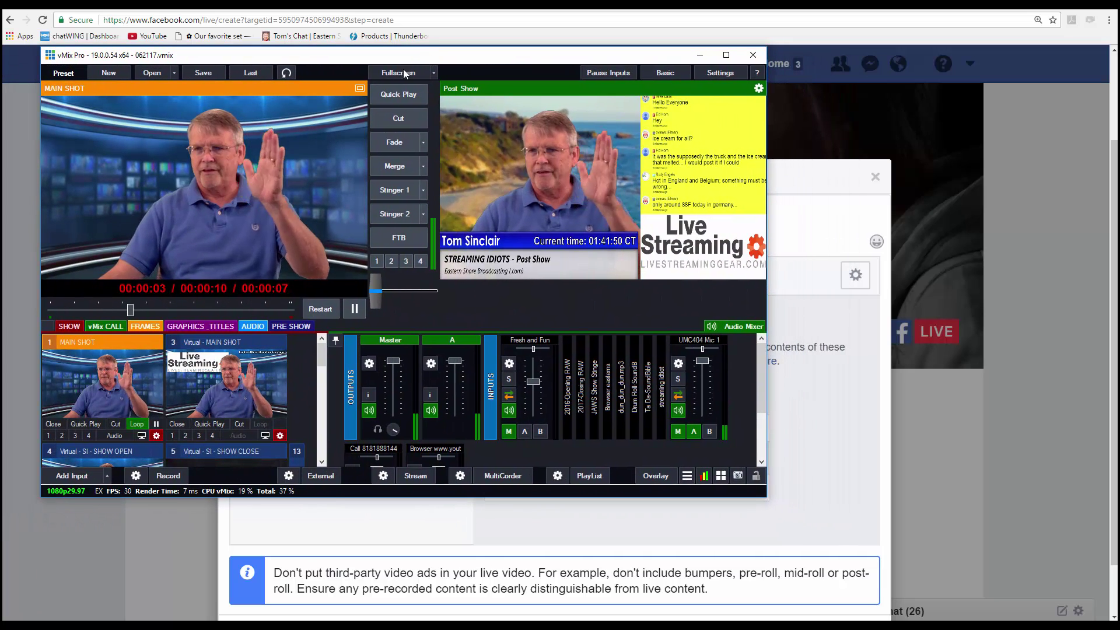
- Add a streaming profile in vMix named 'Facebook RTMP Custom', fixing typos in the name
left_click(383, 475)
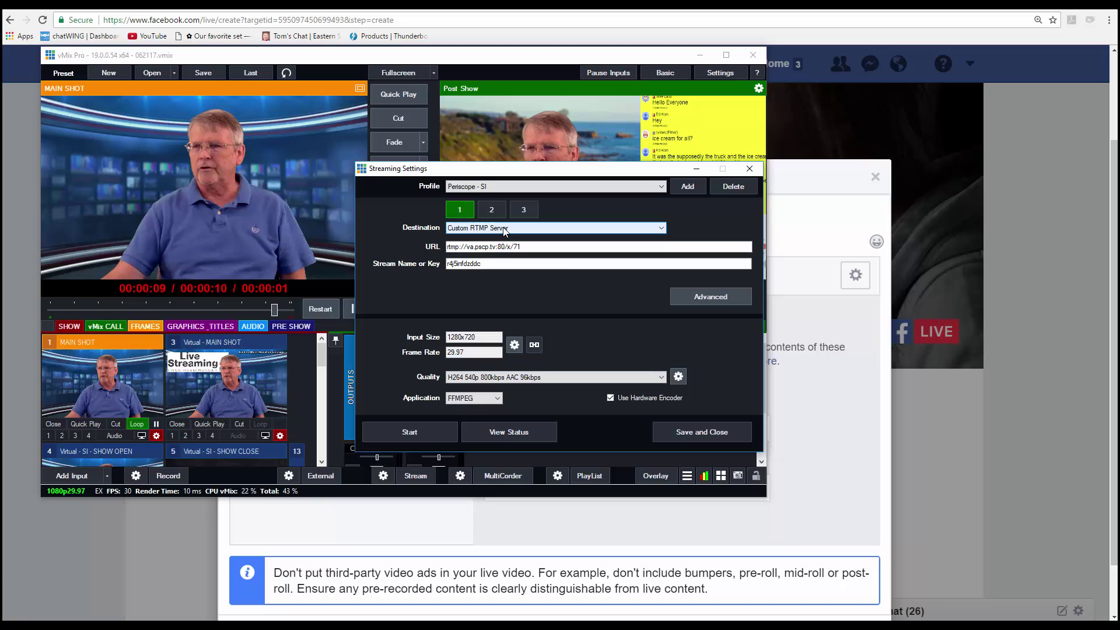
left_click(688, 187)
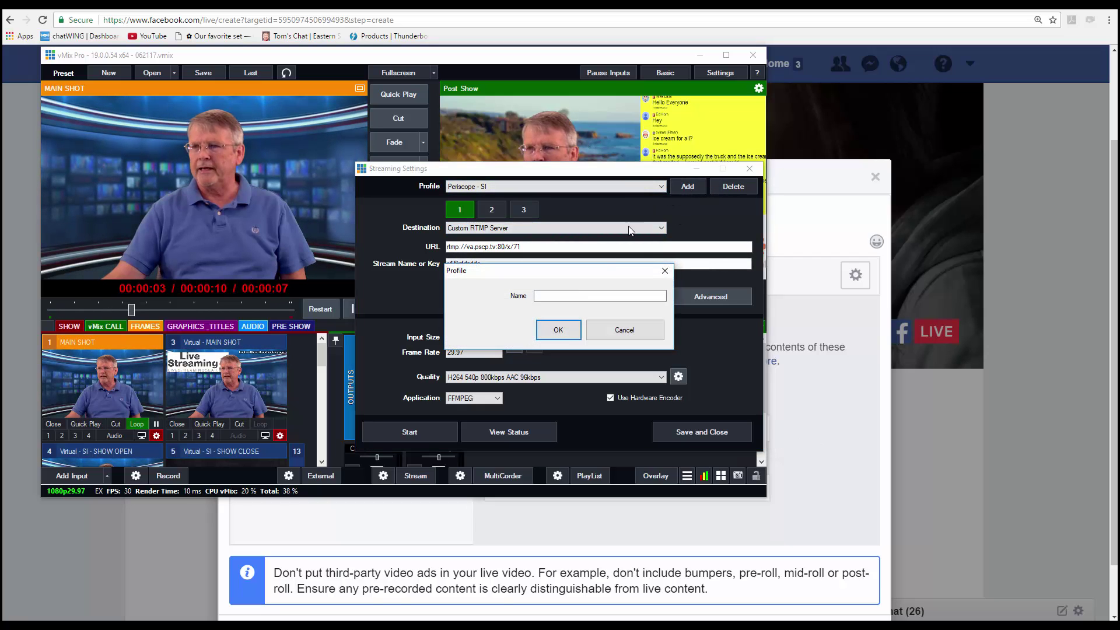
type("Fsa")
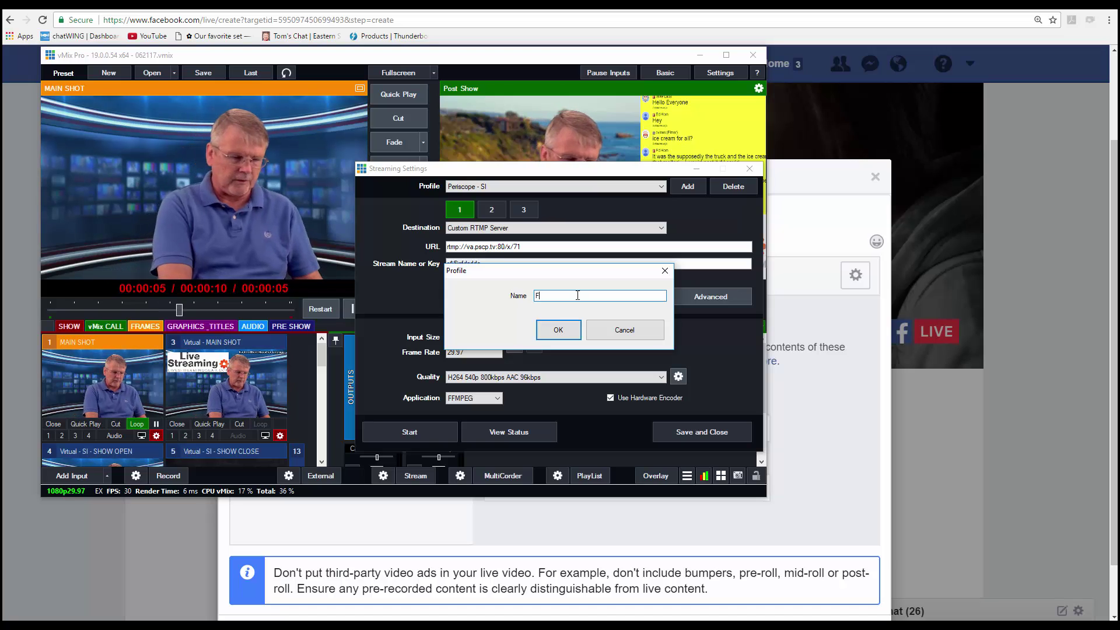
key("BackSpace")
key("BackSpace")
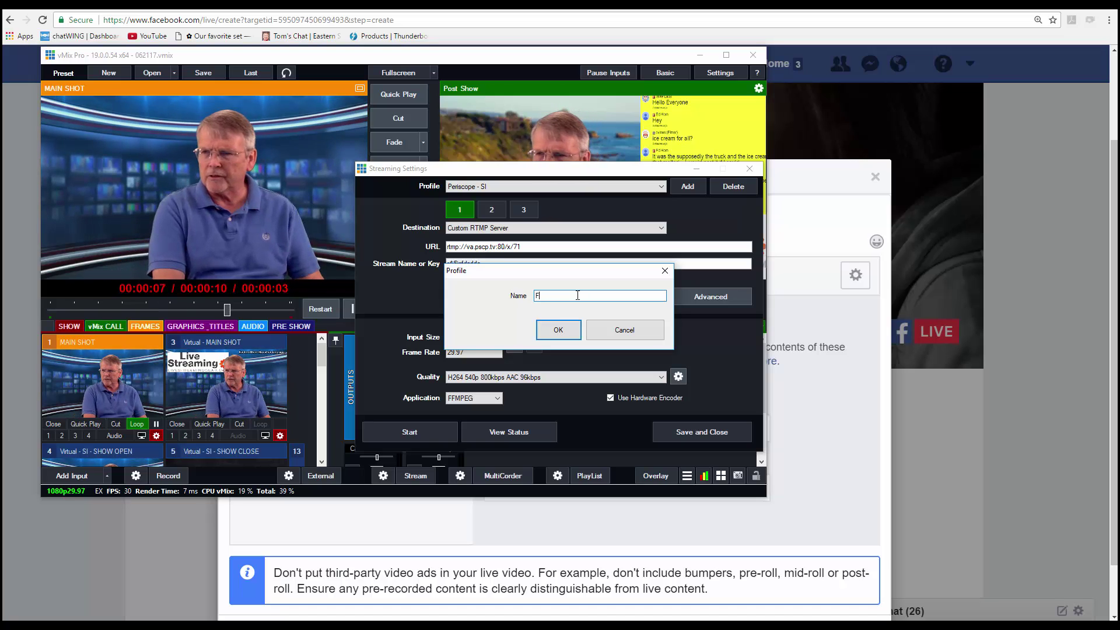
type("acebook T")
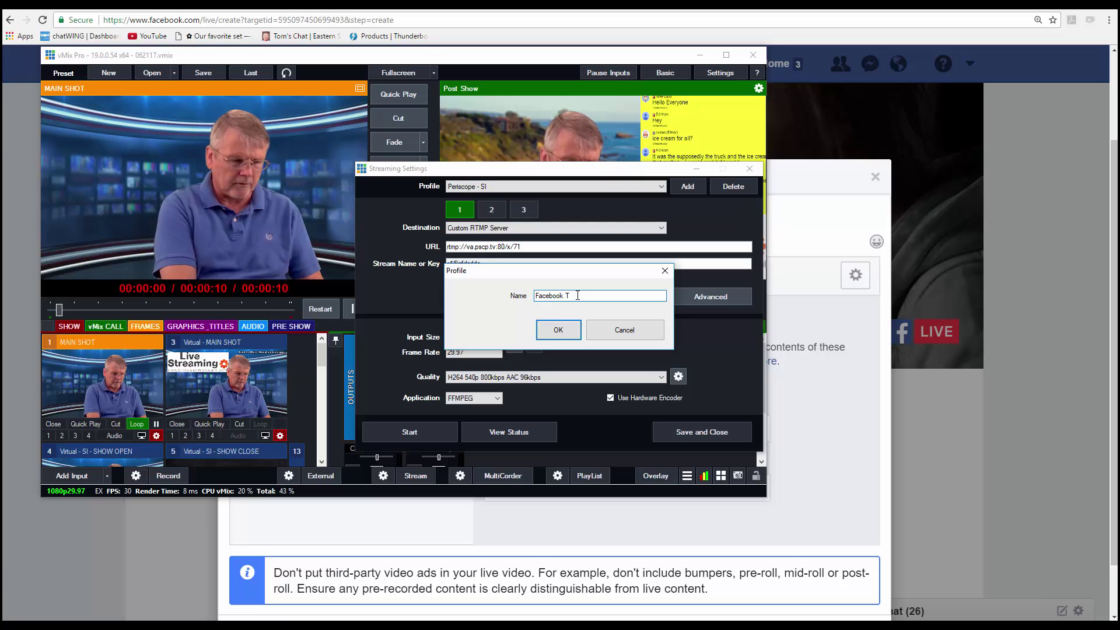
key("BackSpace")
type("RTMP C")
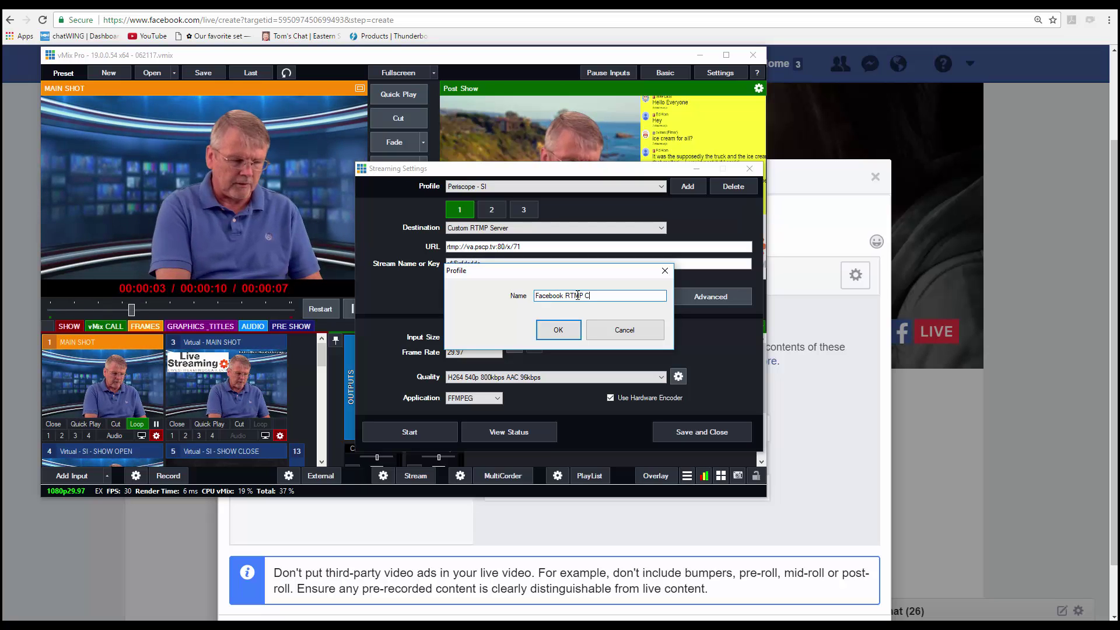
type("ustom")
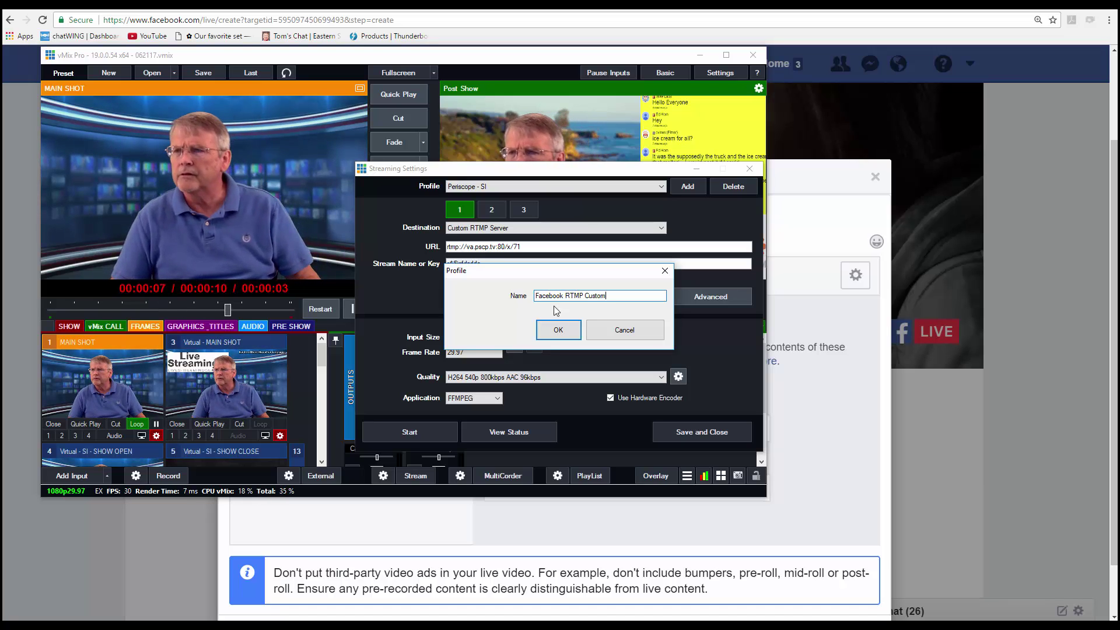
left_click(574, 329)
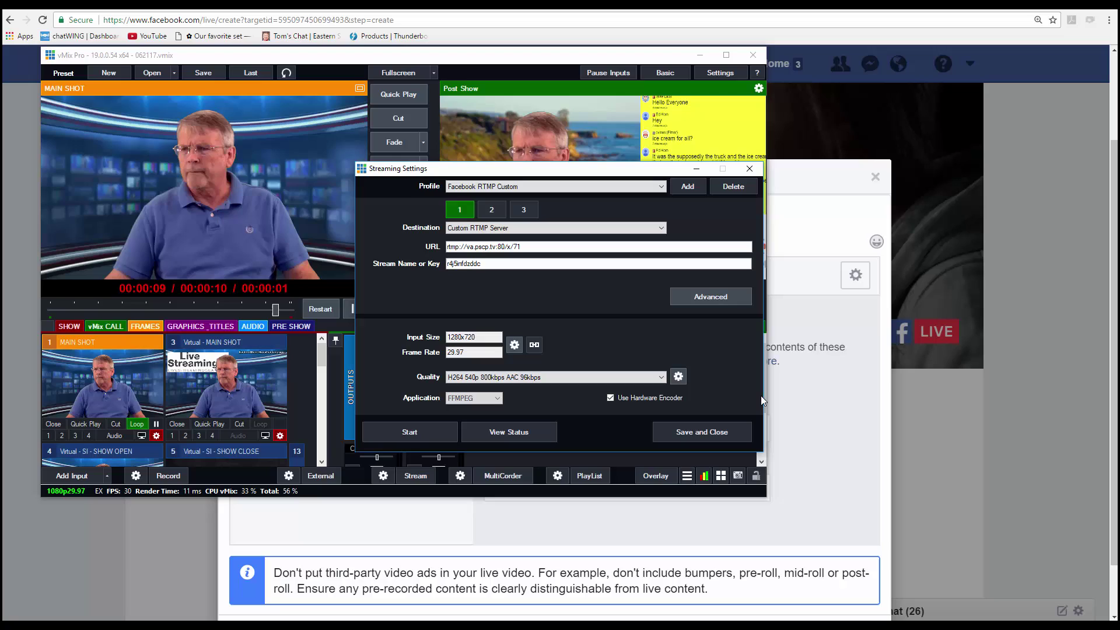
left_click(819, 447)
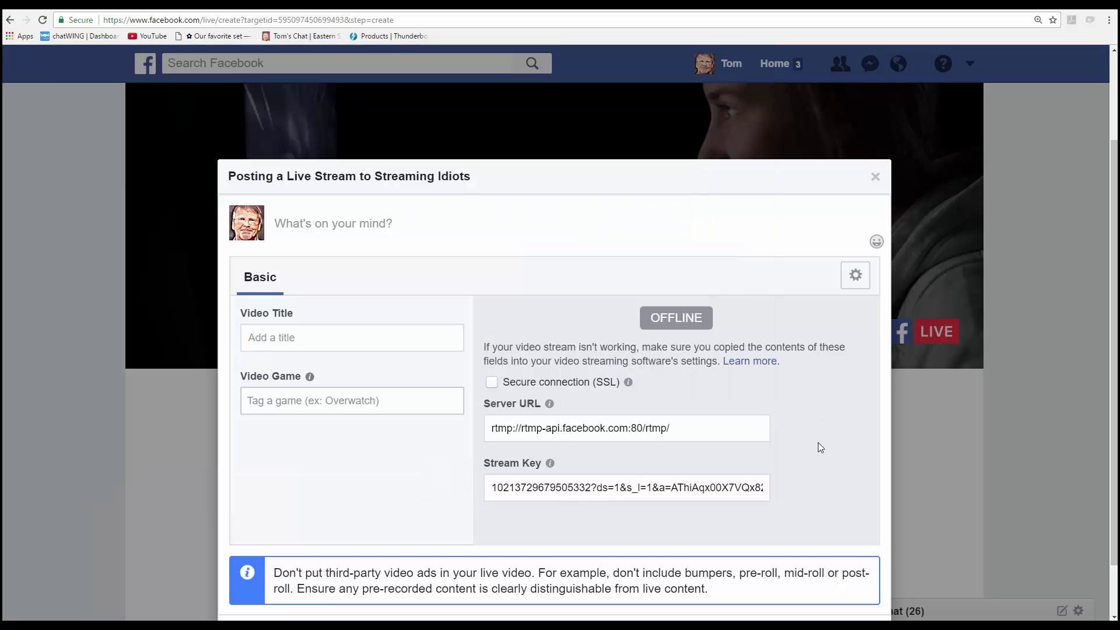
left_click(586, 427)
key("ctrl+c")
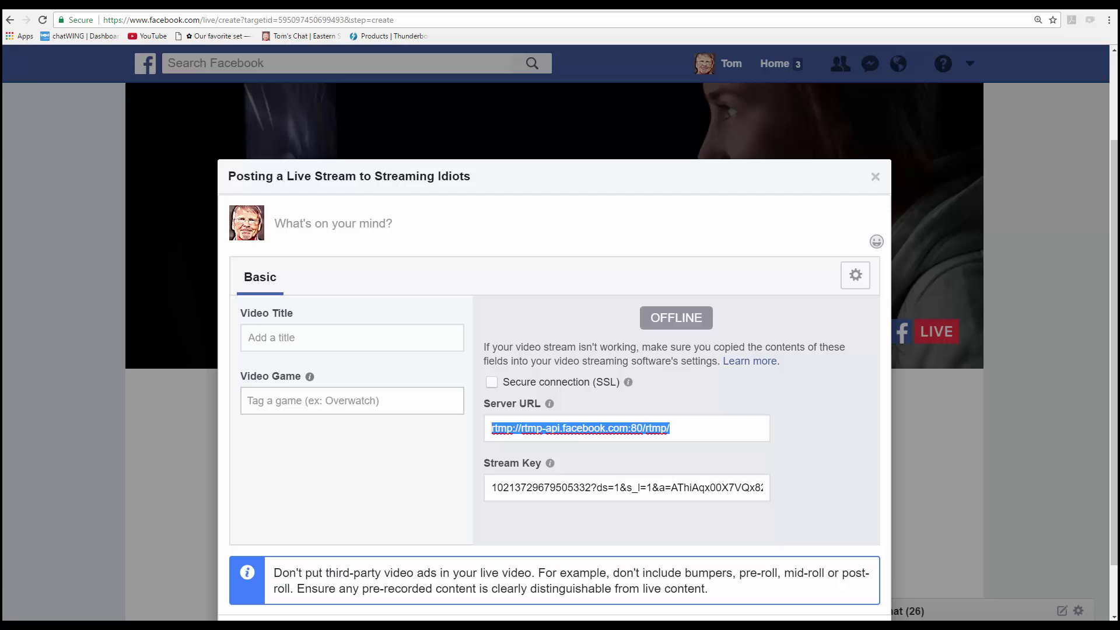
key("alt+Tab")
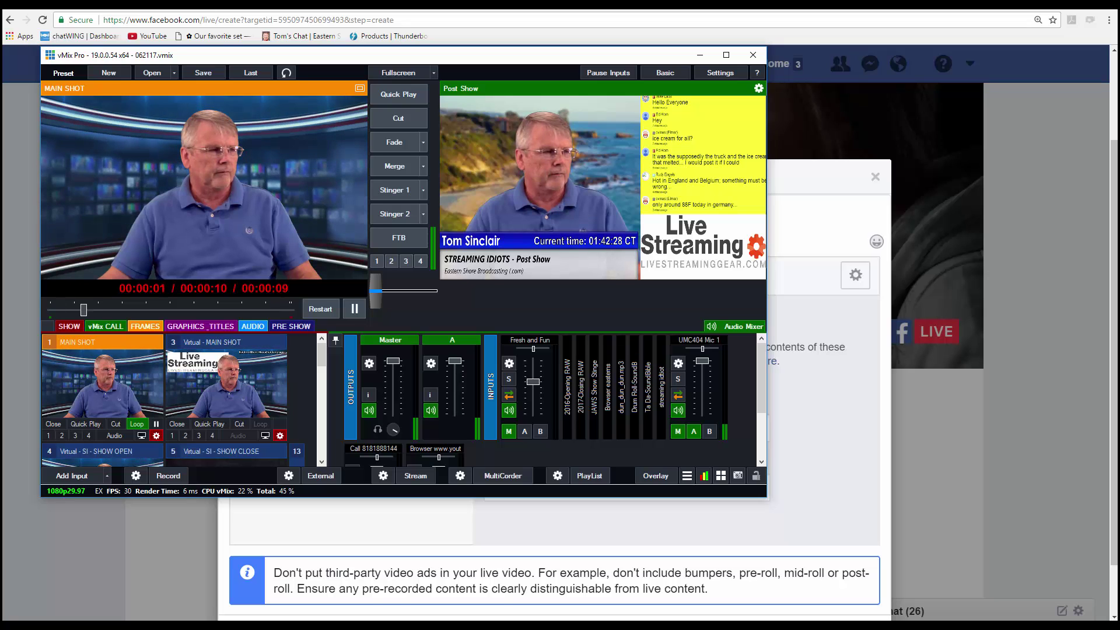
left_click(384, 475)
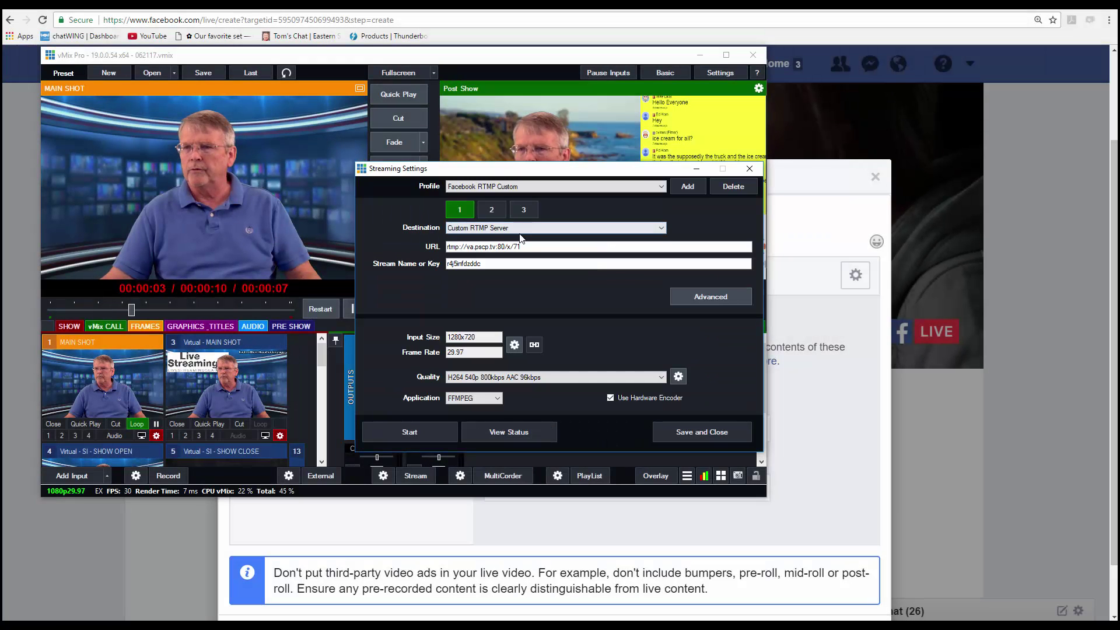
left_click(531, 247)
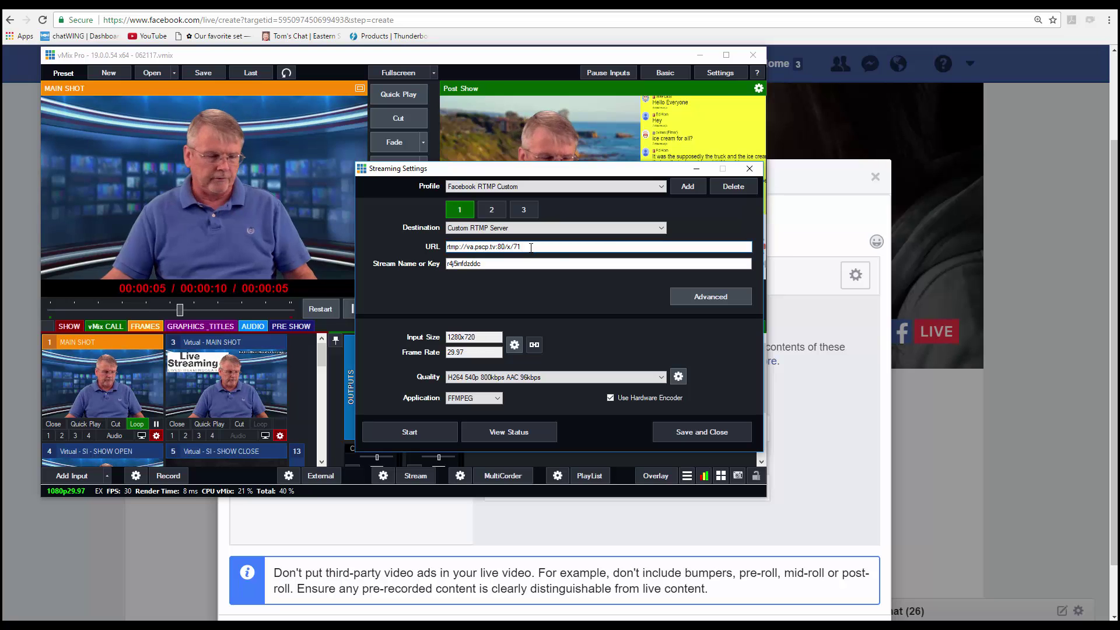
key("ctrl+a")
key("ctrl+v")
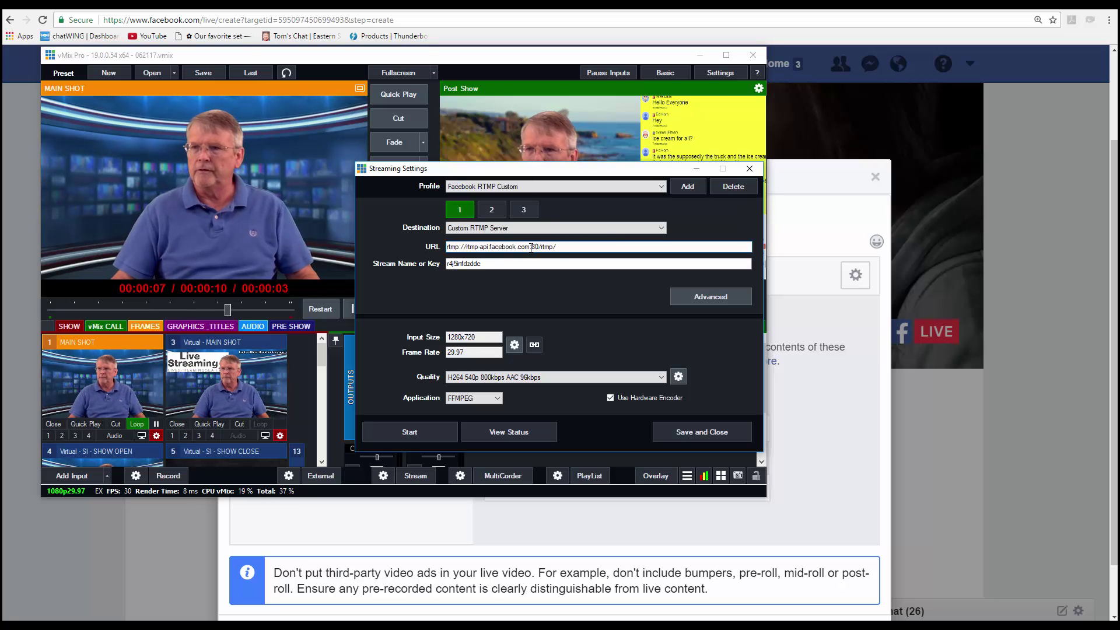
- Paste Facebook's stream key into Stream Name or Key and save the profile
left_click(822, 349)
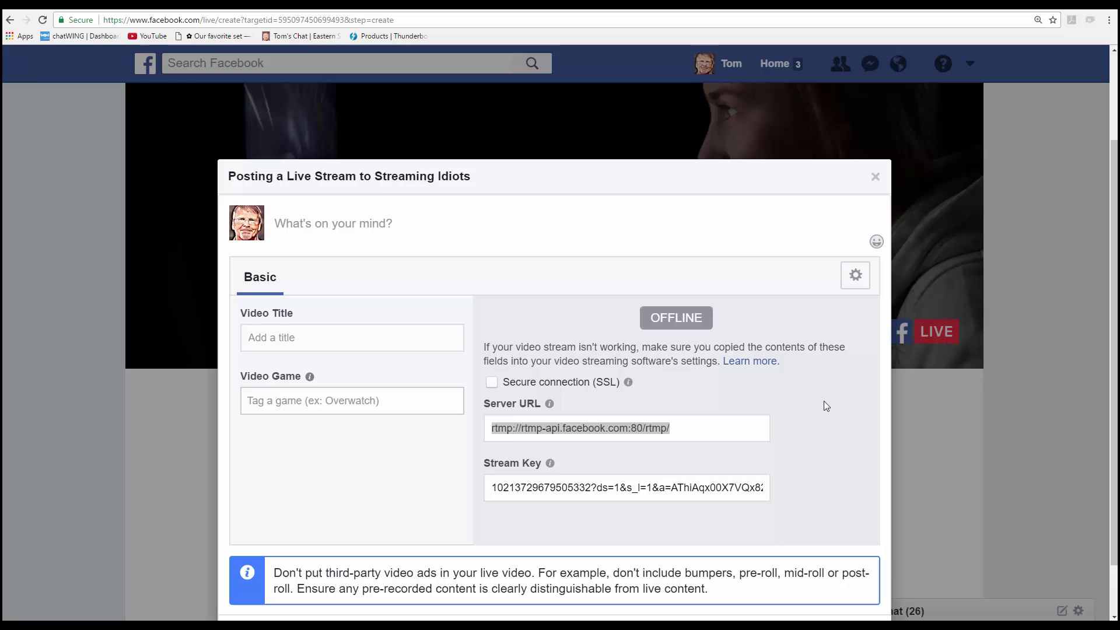
left_click(747, 428)
triple_click(638, 484)
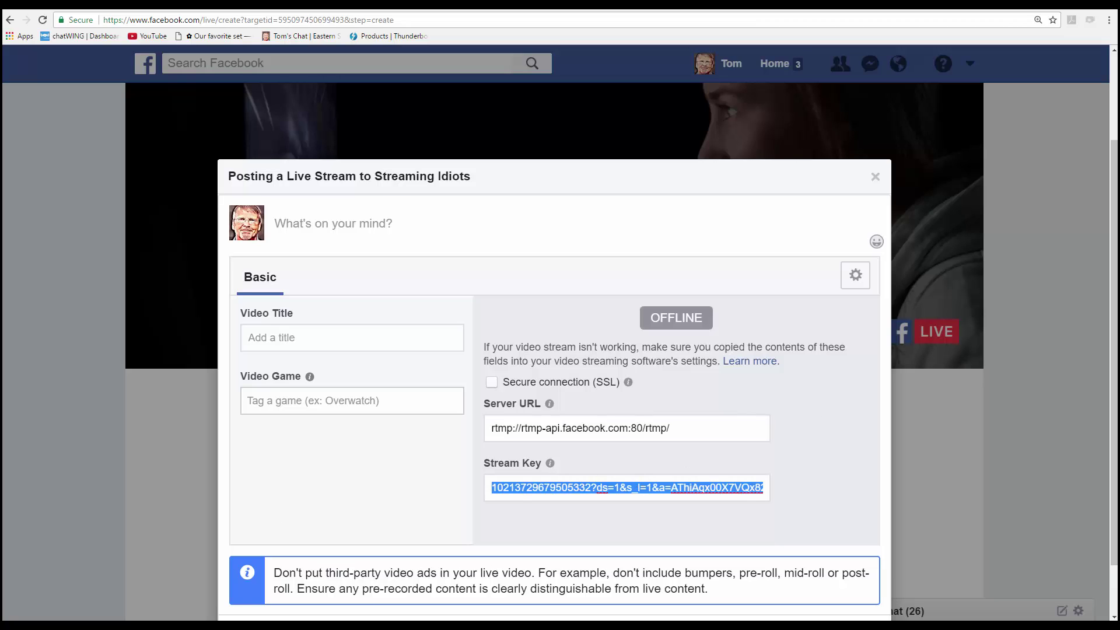
key("alt+Tab")
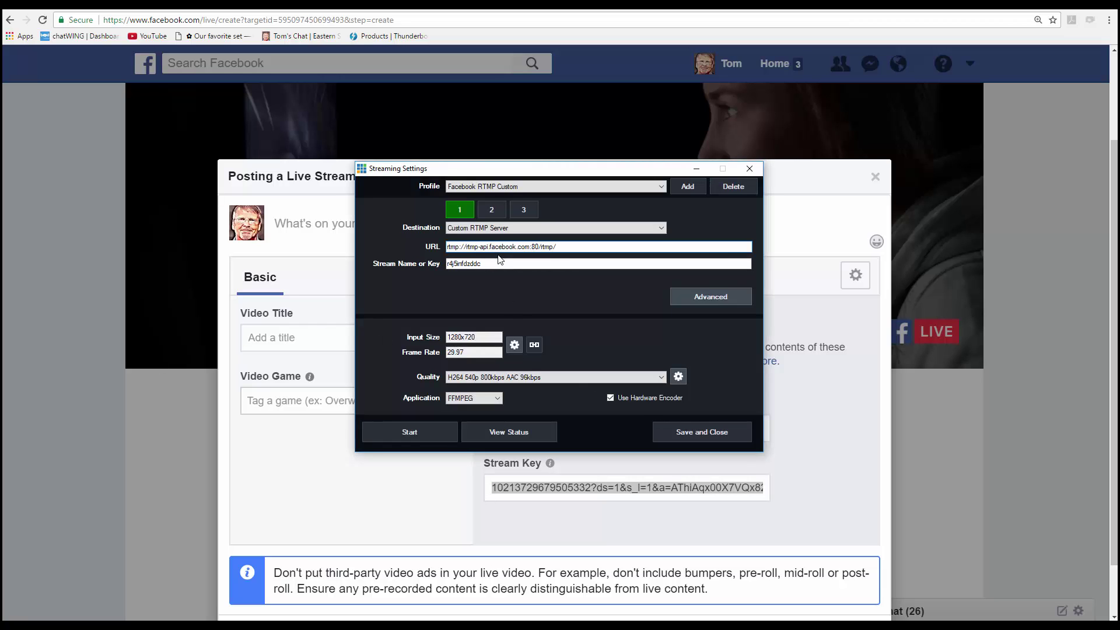
left_click(494, 264)
double_click(492, 266)
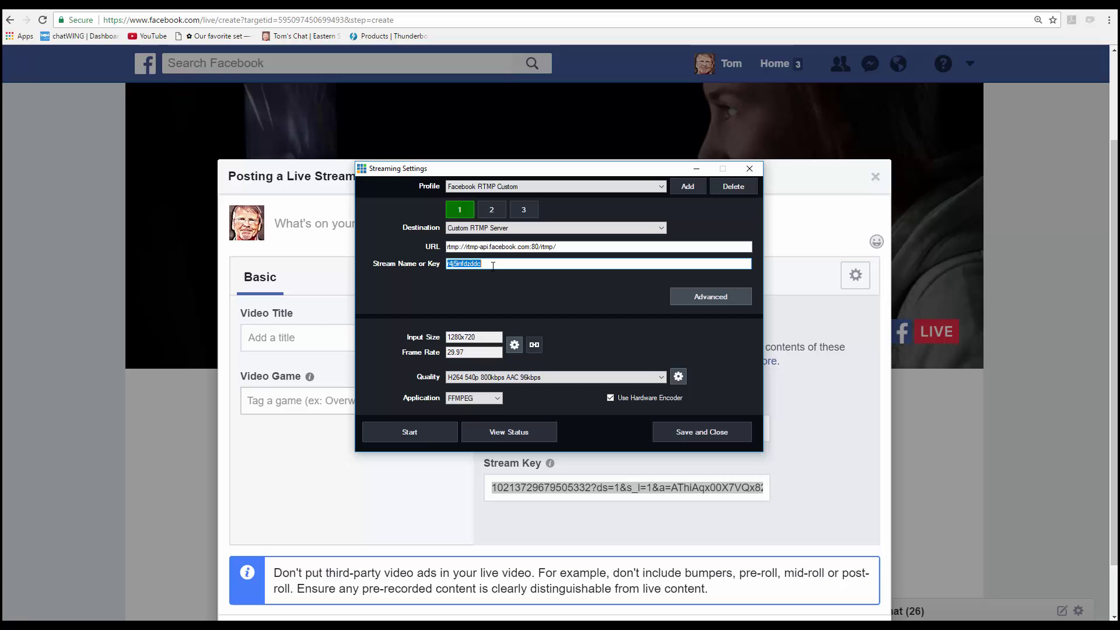
key("ctrl+v")
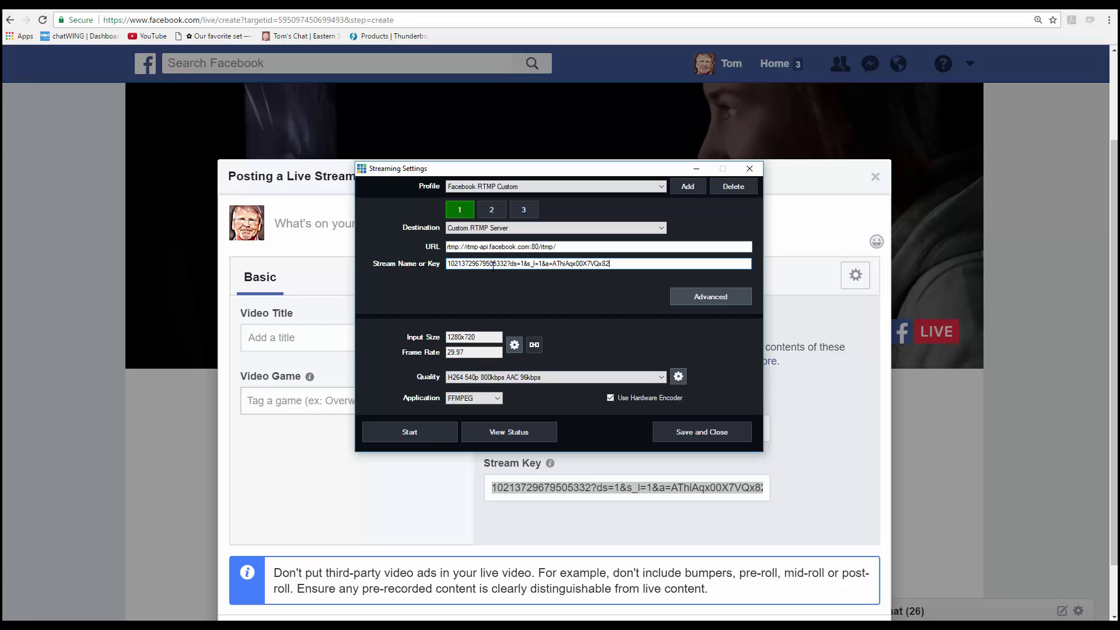
left_click(699, 435)
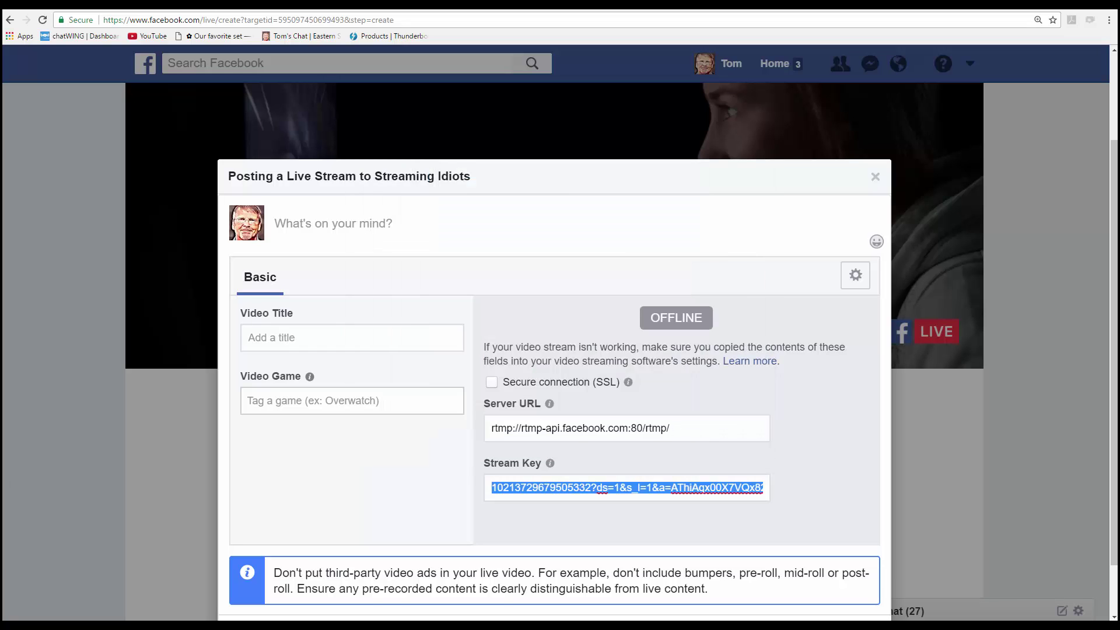
- Check stream slots 2 and 3, keep slot 2's destination at None, and close Streaming Settings
key("alt+Tab")
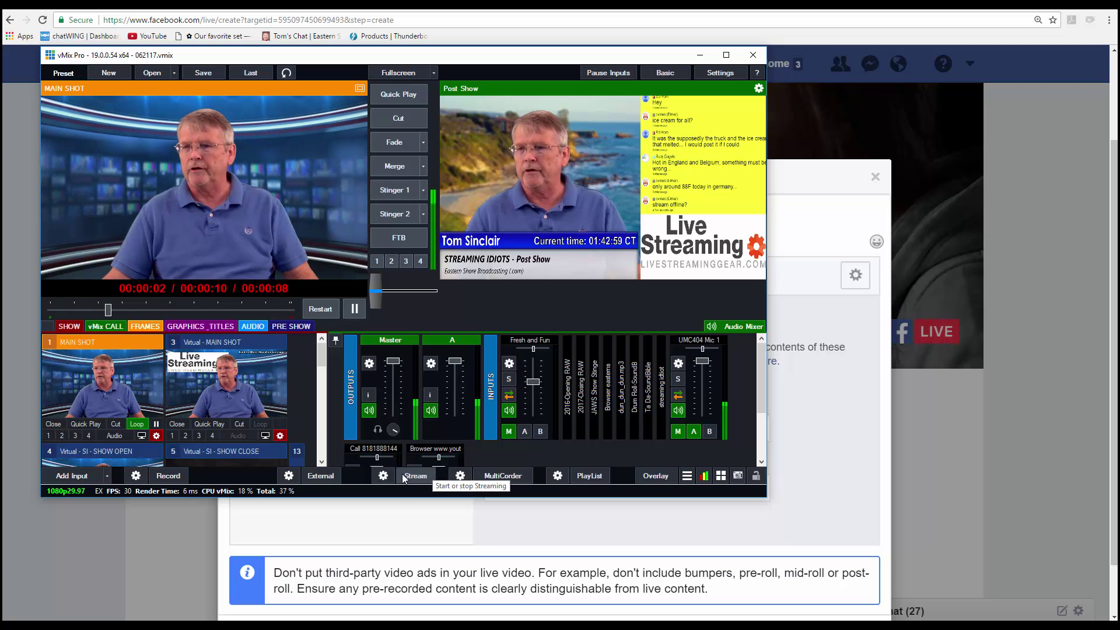
left_click(383, 475)
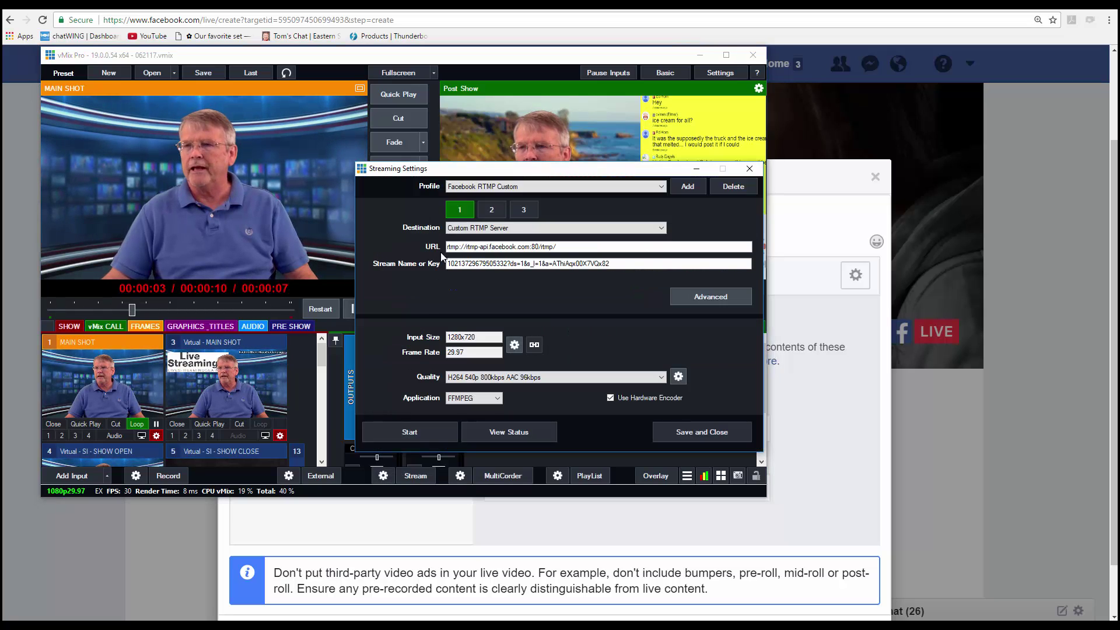
left_click(491, 210)
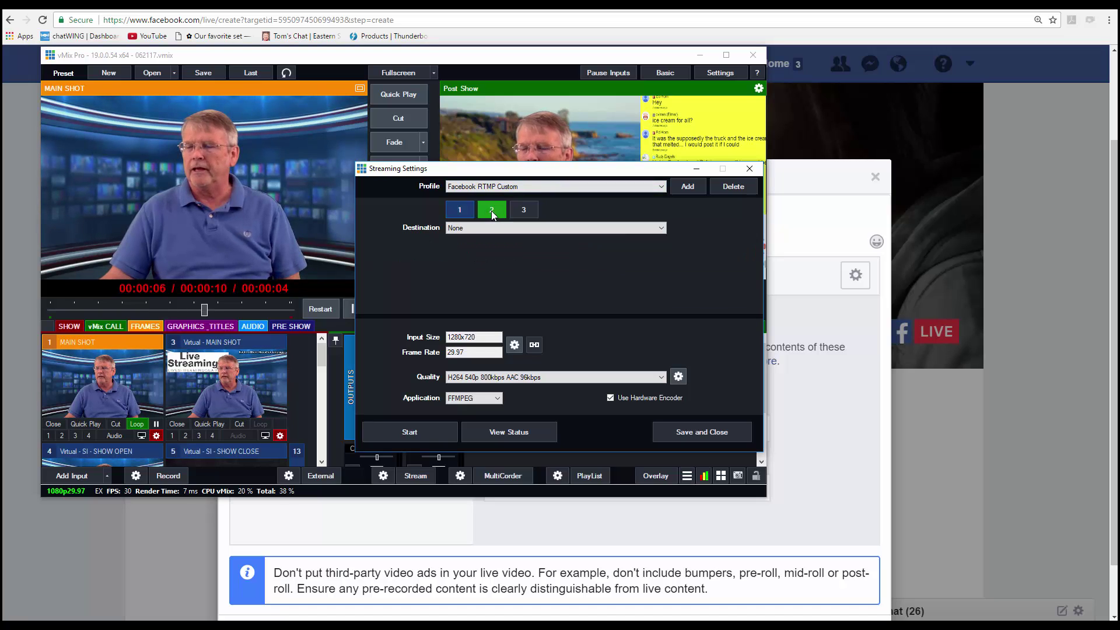
left_click(523, 211)
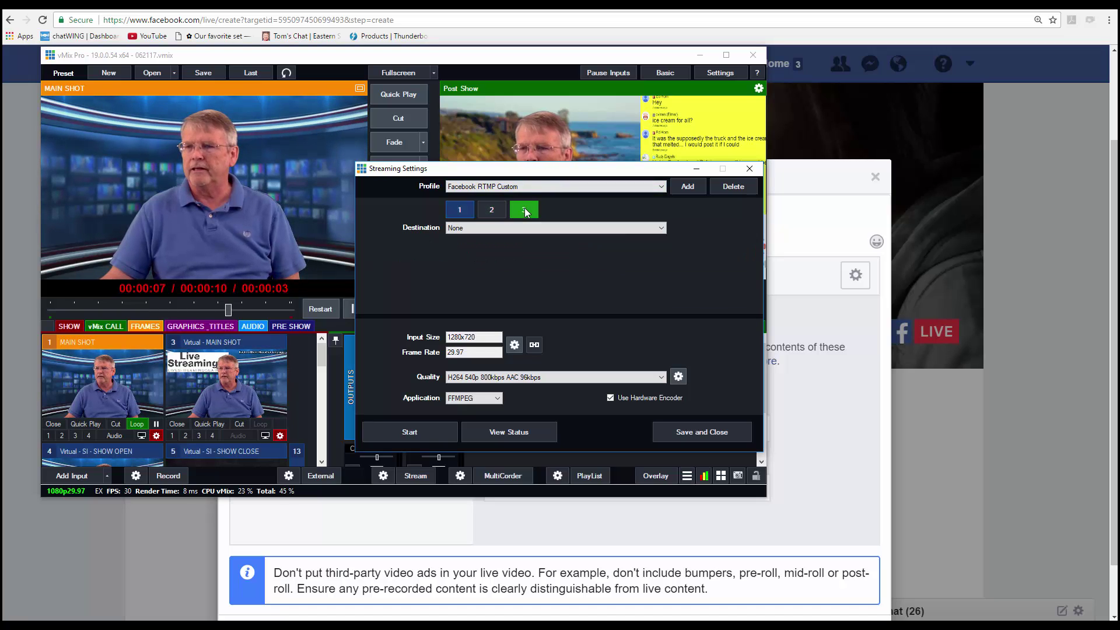
left_click(490, 210)
left_click(485, 228)
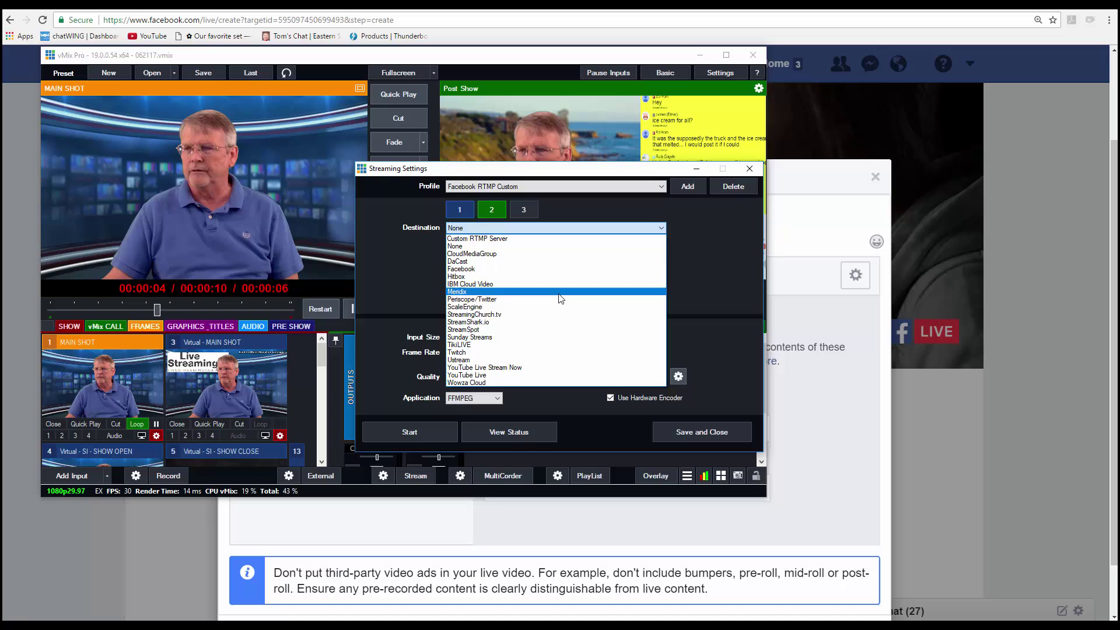
left_click(715, 247)
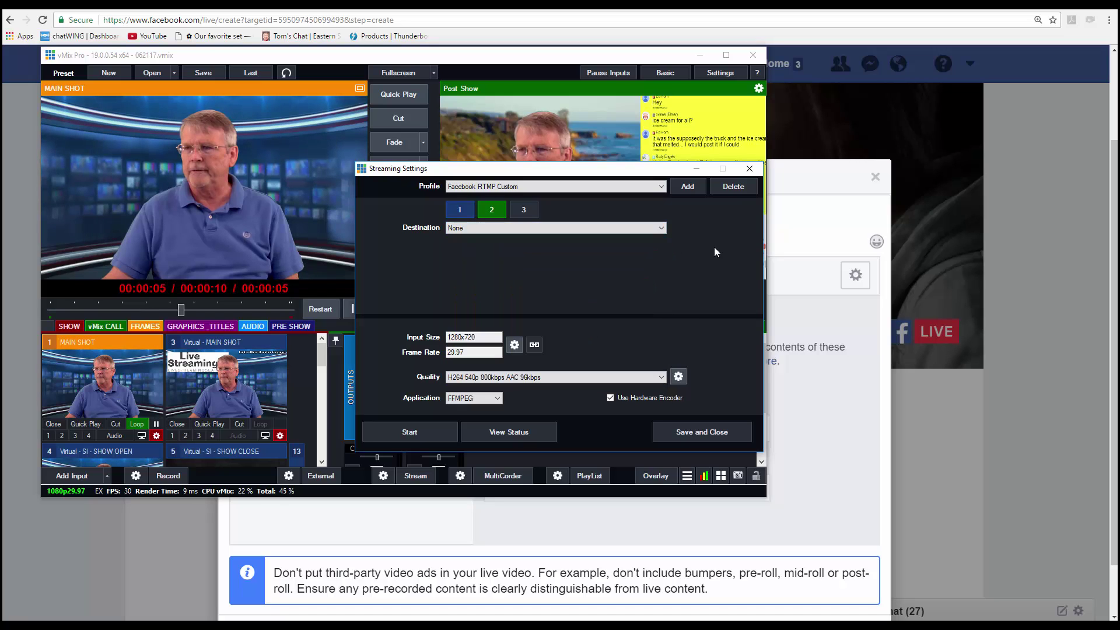
left_click(750, 170)
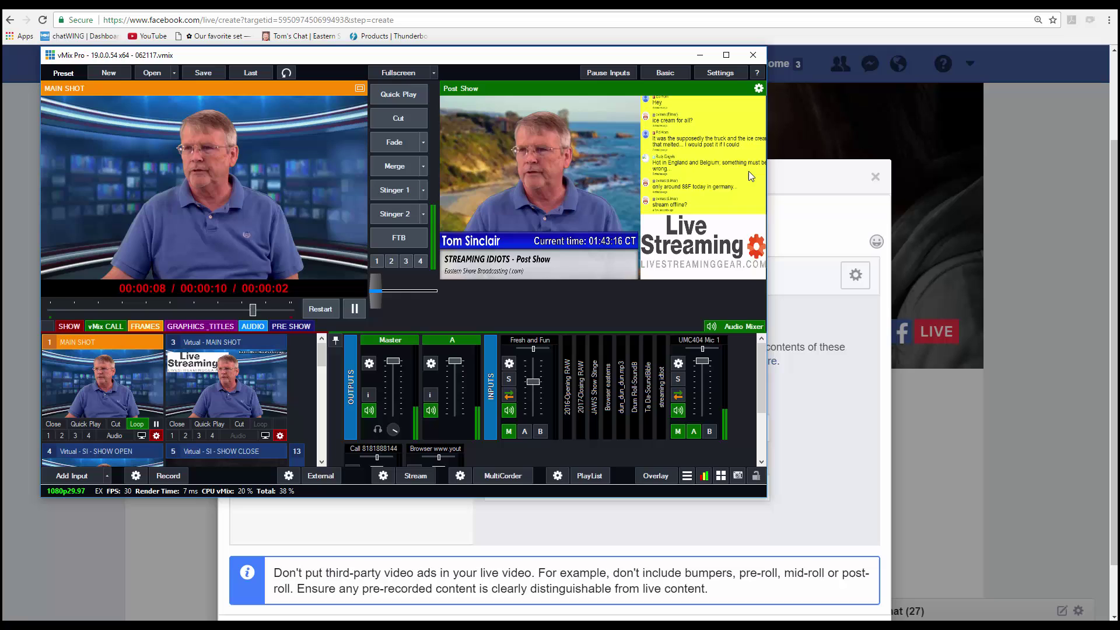
- Minimize vMix, click the Video Title and Video Game fields, and scroll the Streaming Idiots live setup
left_click(699, 54)
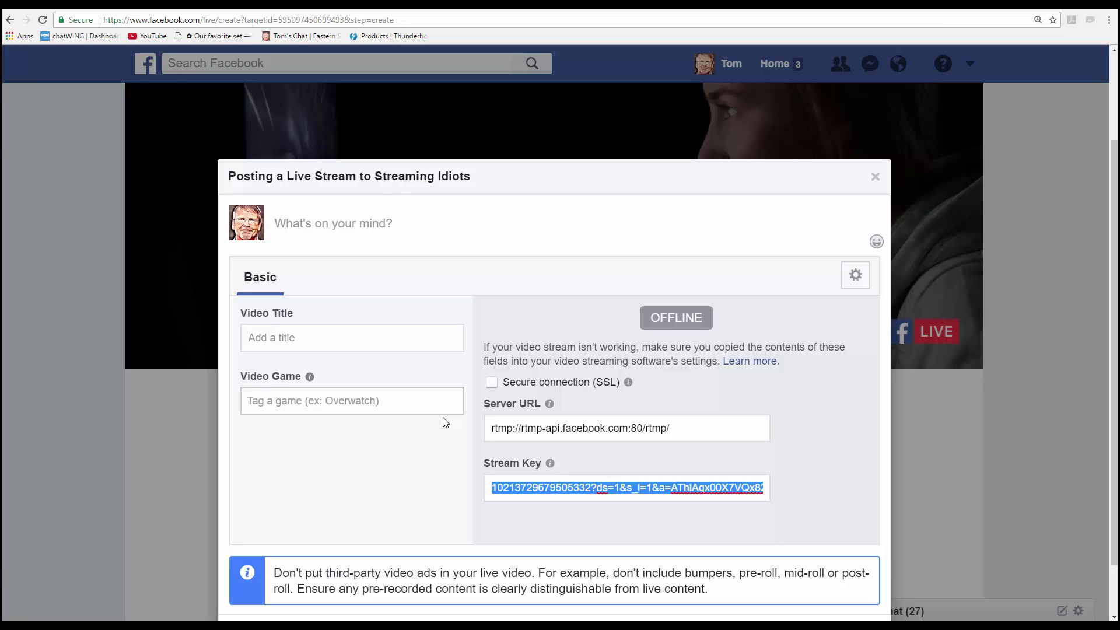
left_click(301, 337)
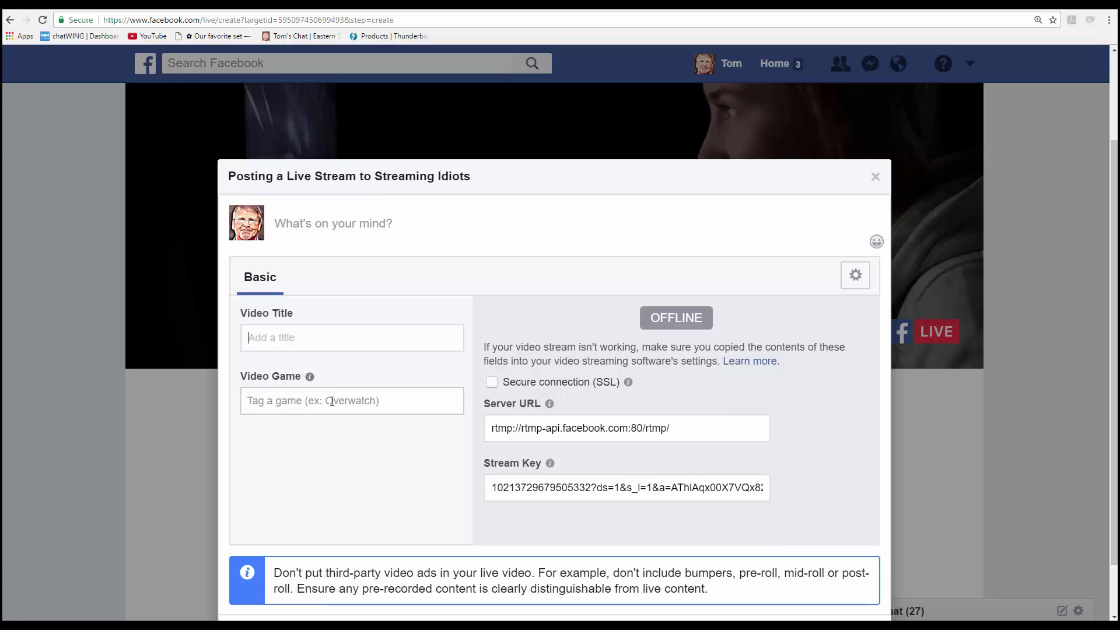
left_click(331, 401)
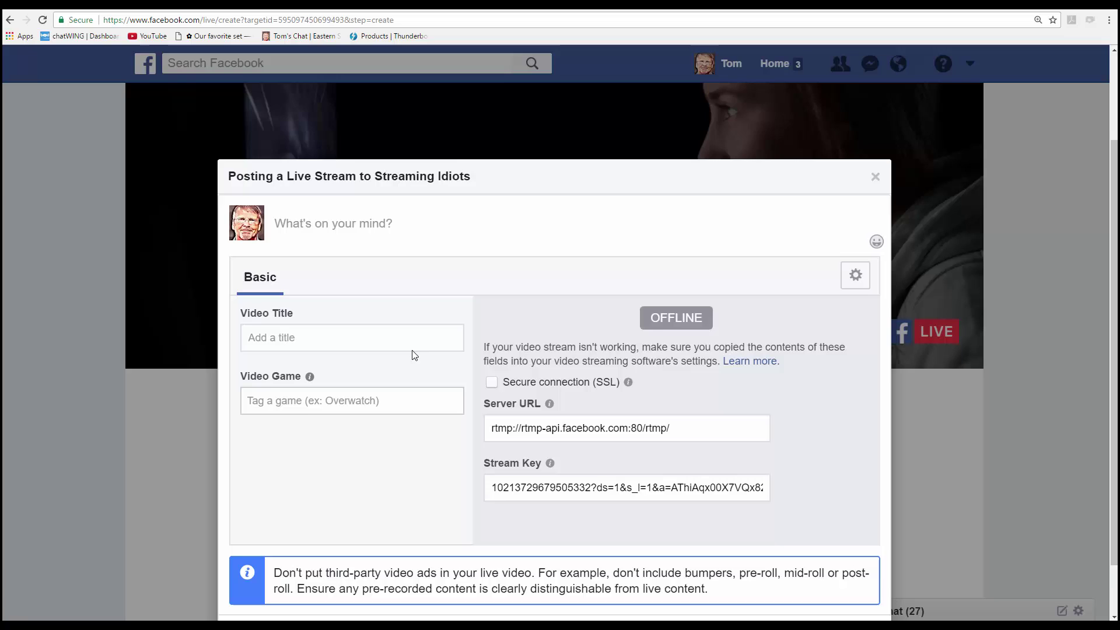
scroll(437, 358, "down", 1)
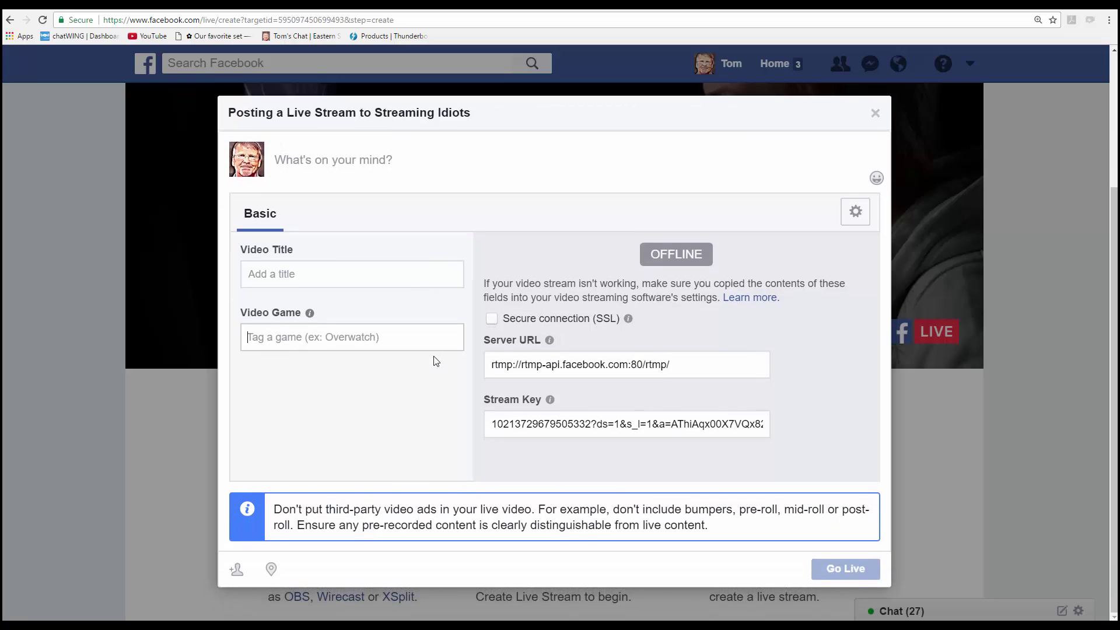